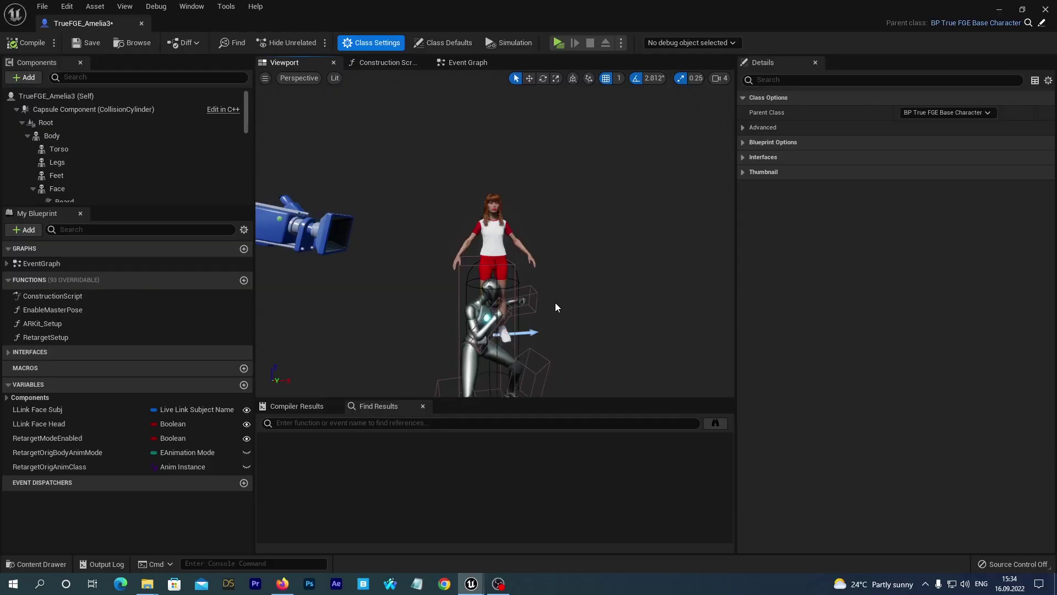
# Nest Amelia3's Body component under Mesh (CharacterMesh0) in the Components panel
pyautogui.moveTo(556, 302); pyautogui.dragTo(555, 248, button='middle')
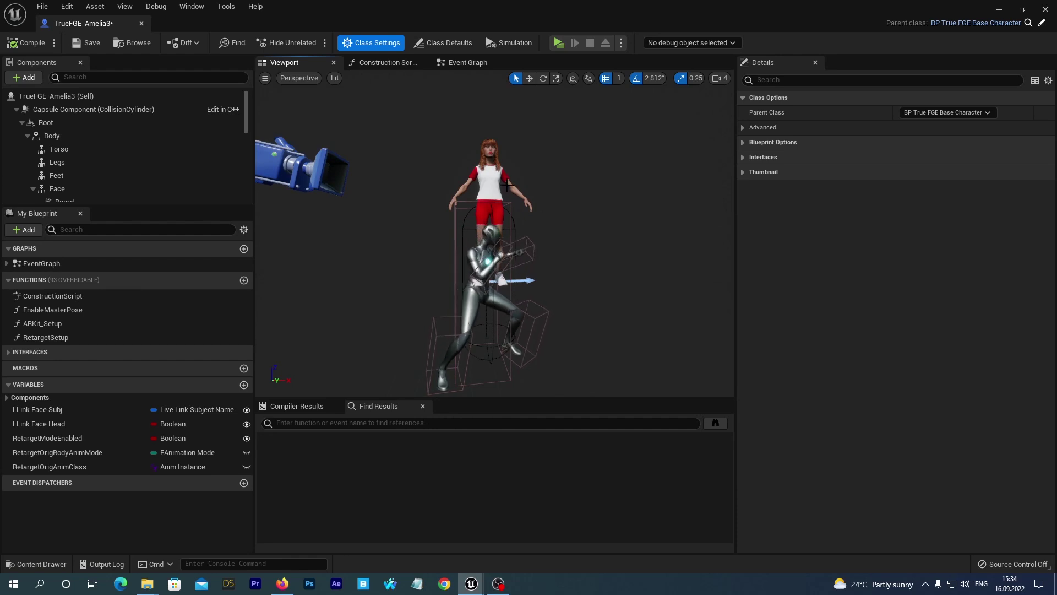
pyautogui.click(28, 135)
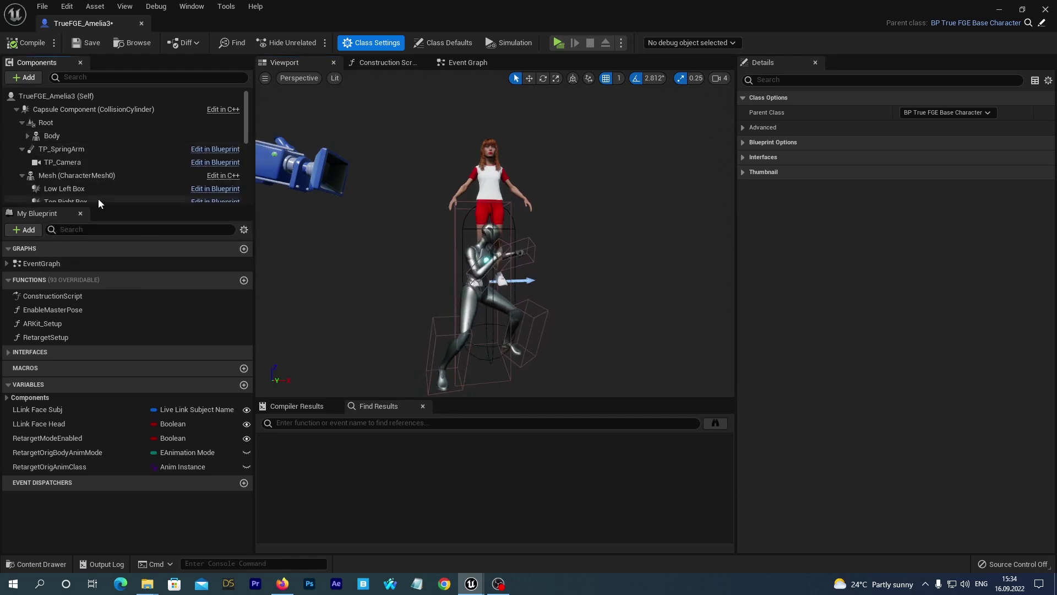
pyautogui.click(51, 135)
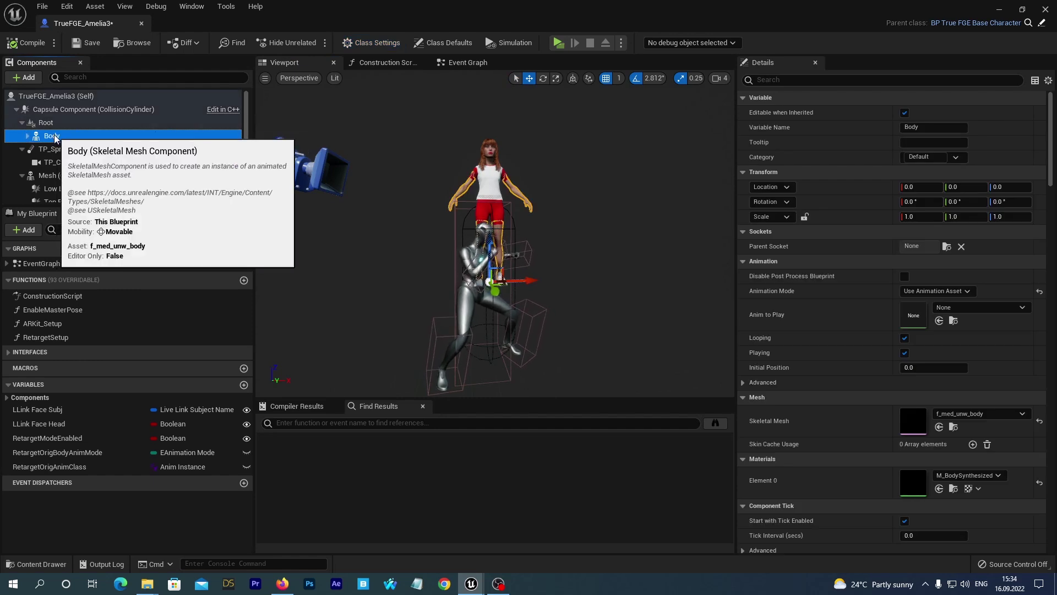
pyautogui.moveTo(55, 138); pyautogui.dragTo(58, 179)
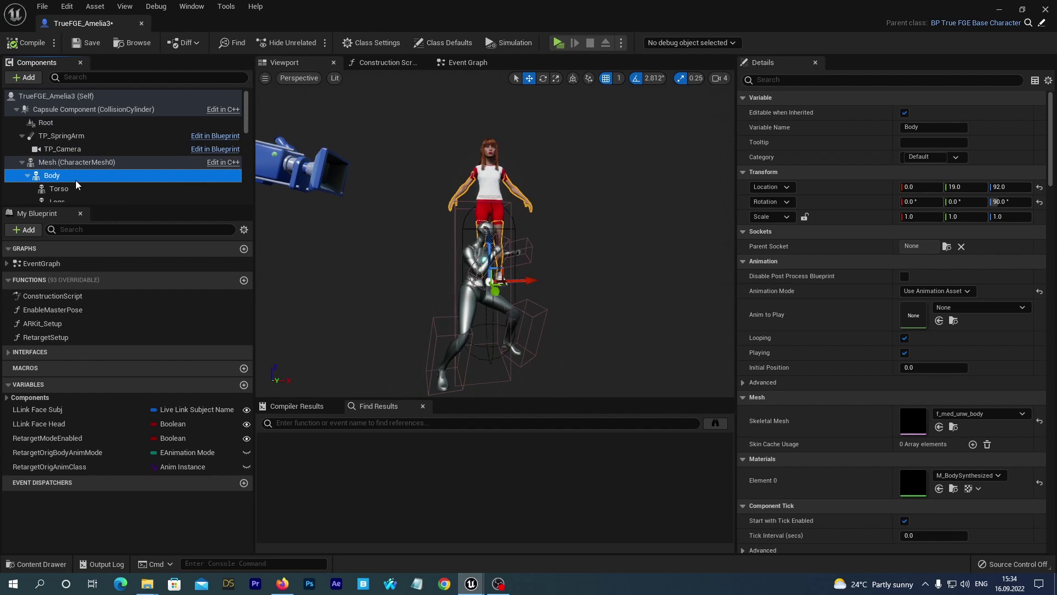
# Review the Mesh component, then bring up the context menu for the Root component
pyautogui.click(61, 162)
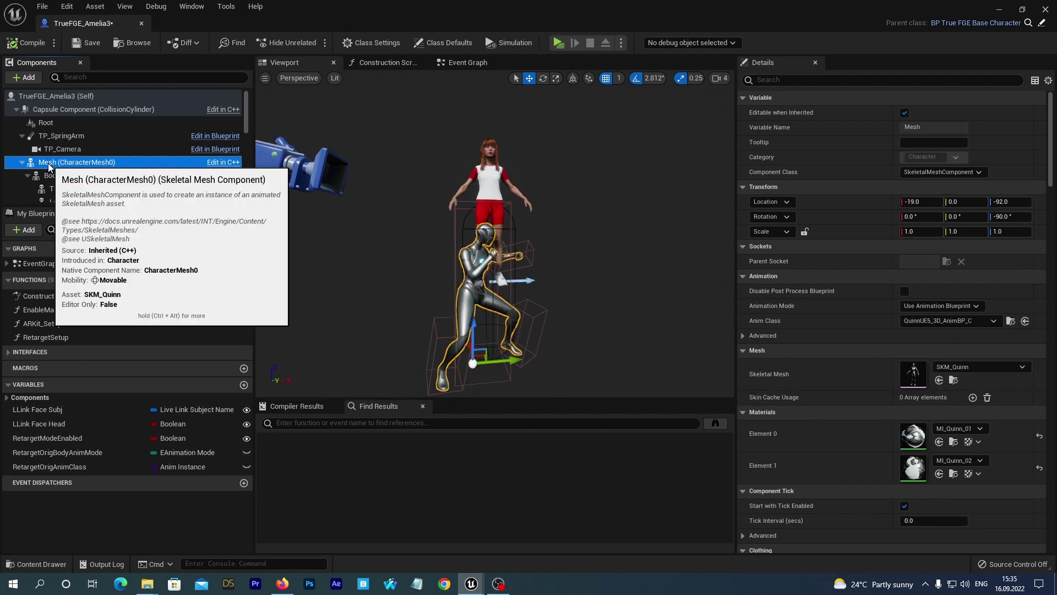
pyautogui.click(41, 124)
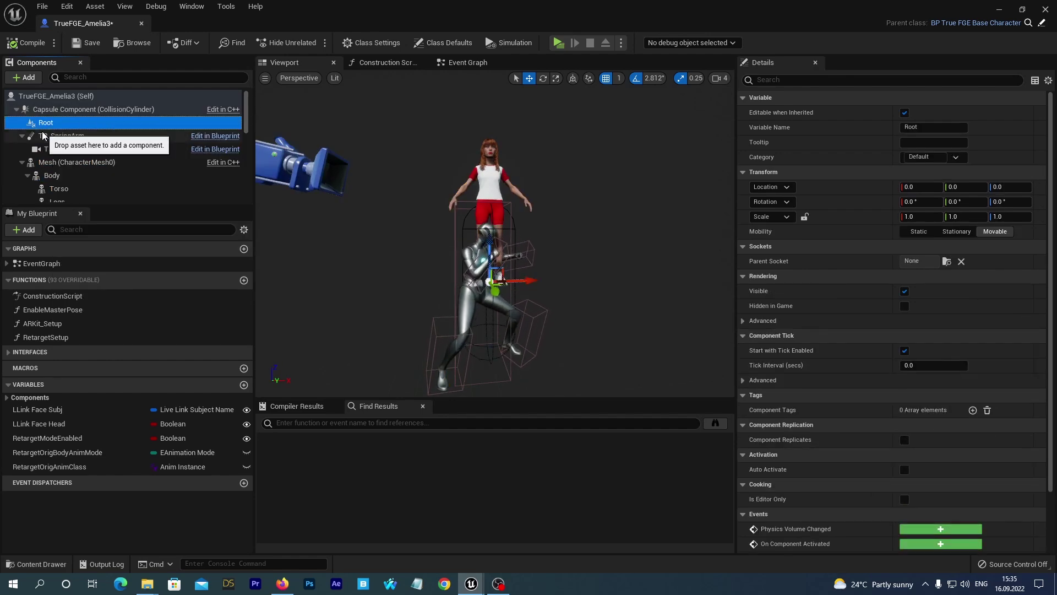
pyautogui.rightClick(46, 123)
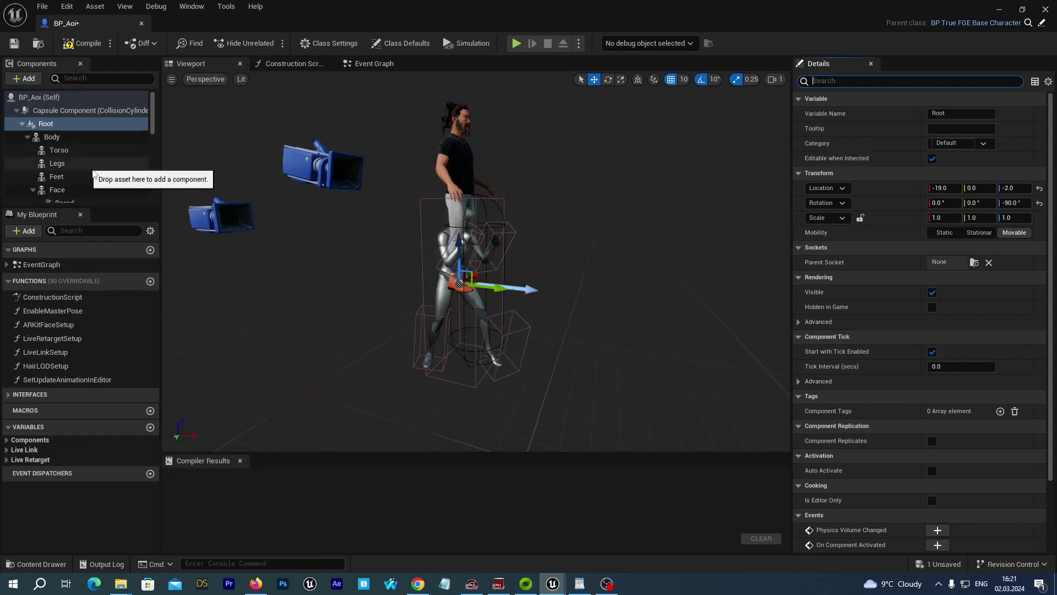
pyautogui.scroll(-1, 84, 174)
pyautogui.scroll(1, 84, 174)
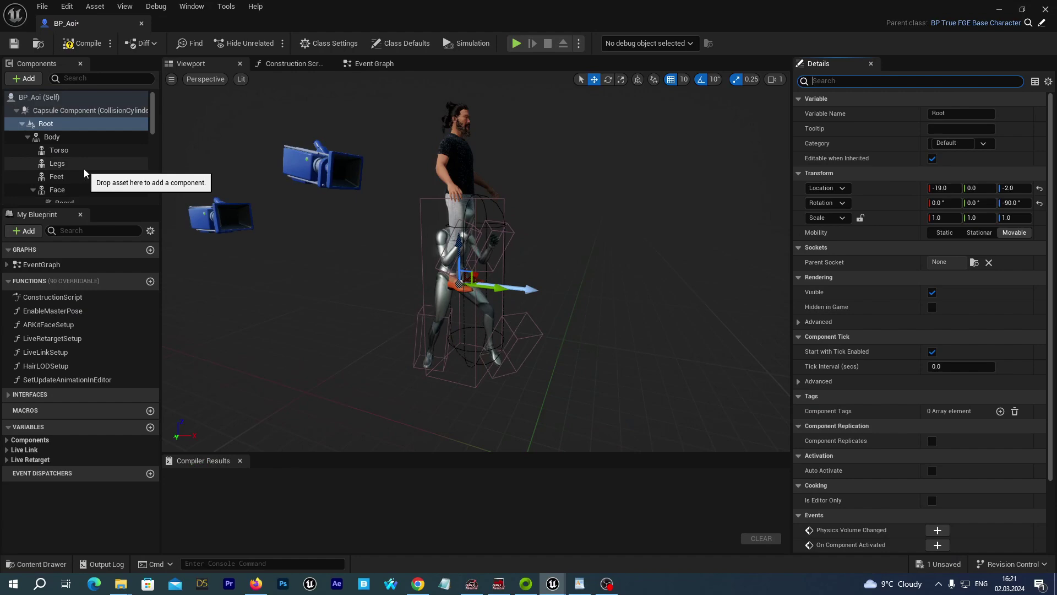
# Drop BP_Aoi's Body onto Mesh (CharacterMesh0) and delete the Root component
pyautogui.click(27, 138)
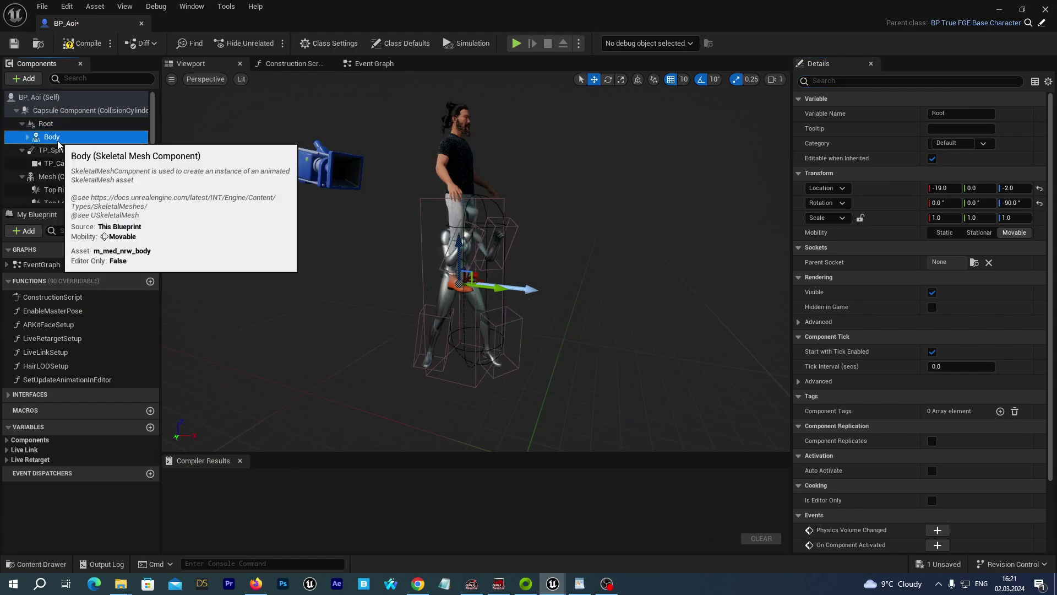
pyautogui.moveTo(58, 145); pyautogui.dragTo(54, 175)
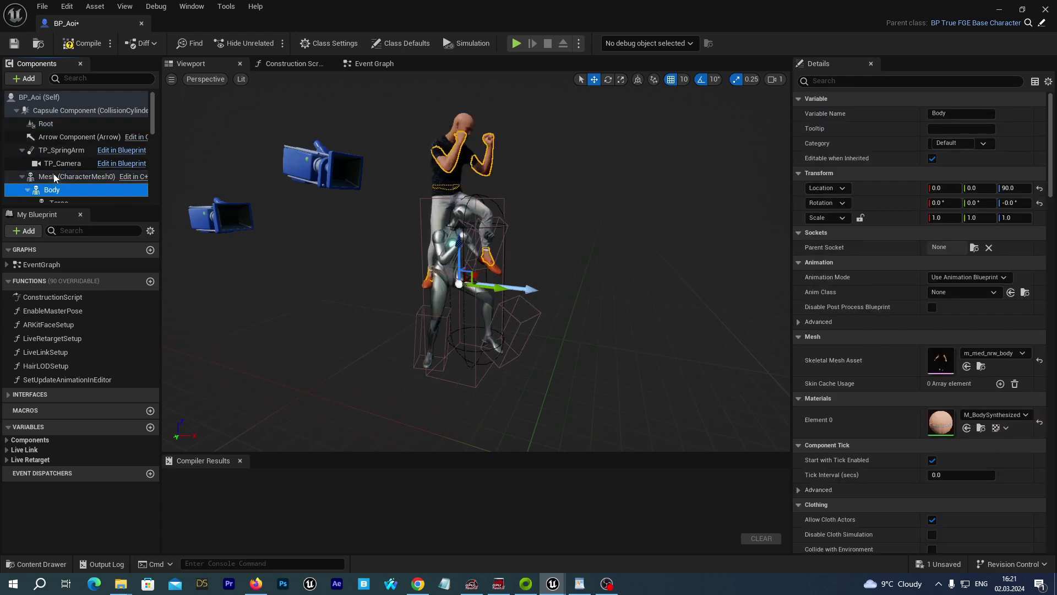
pyautogui.click(43, 124)
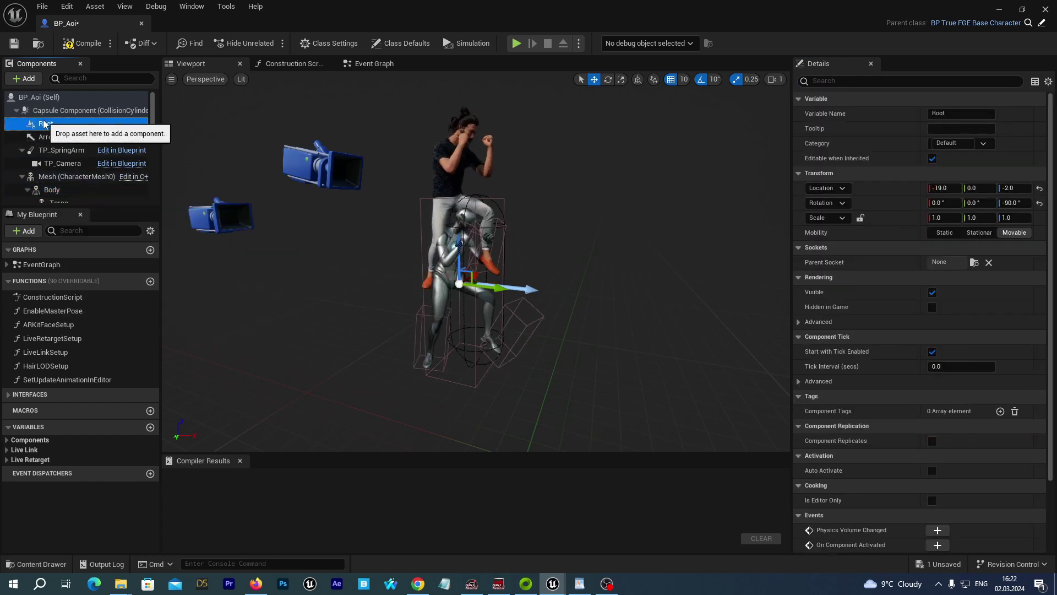
pyautogui.press('Delete')
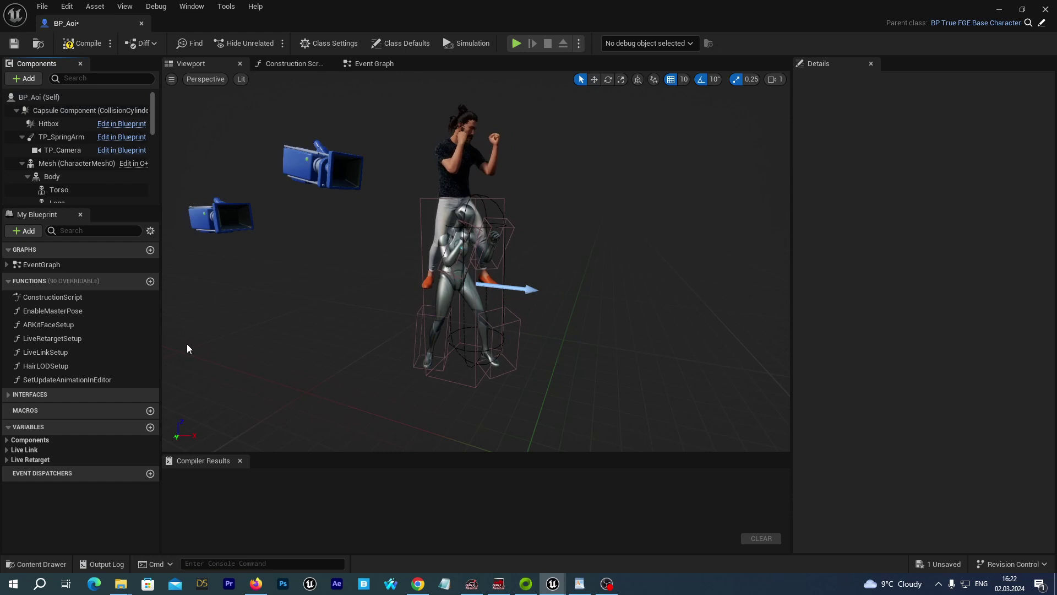
# Compile BP_Aoi, enlarge Compiler Results, and jump to the erroring Get Children Components node
pyautogui.click(85, 44)
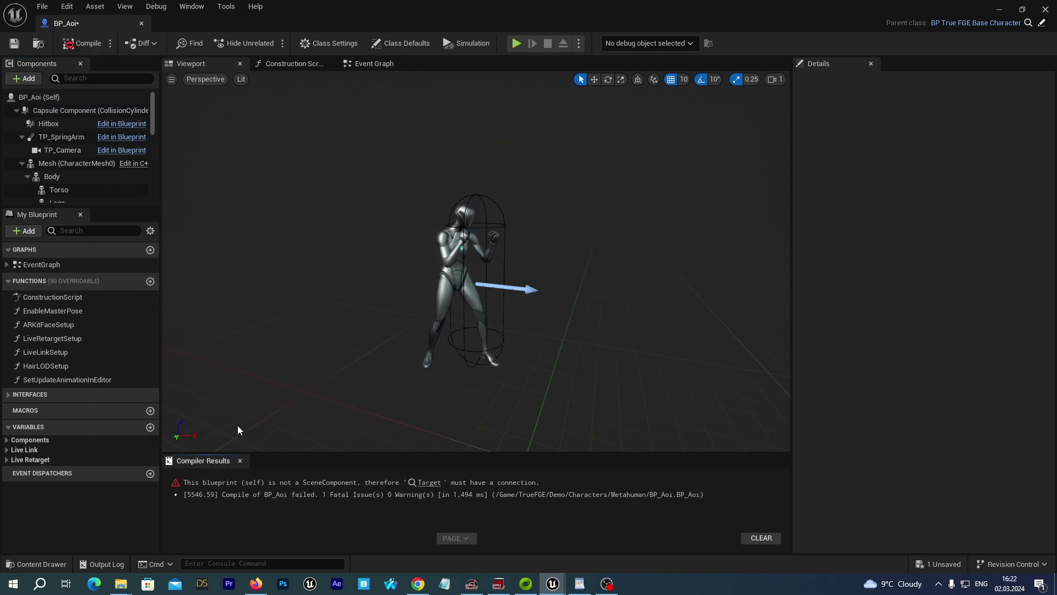
pyautogui.moveTo(276, 453); pyautogui.dragTo(276, 403)
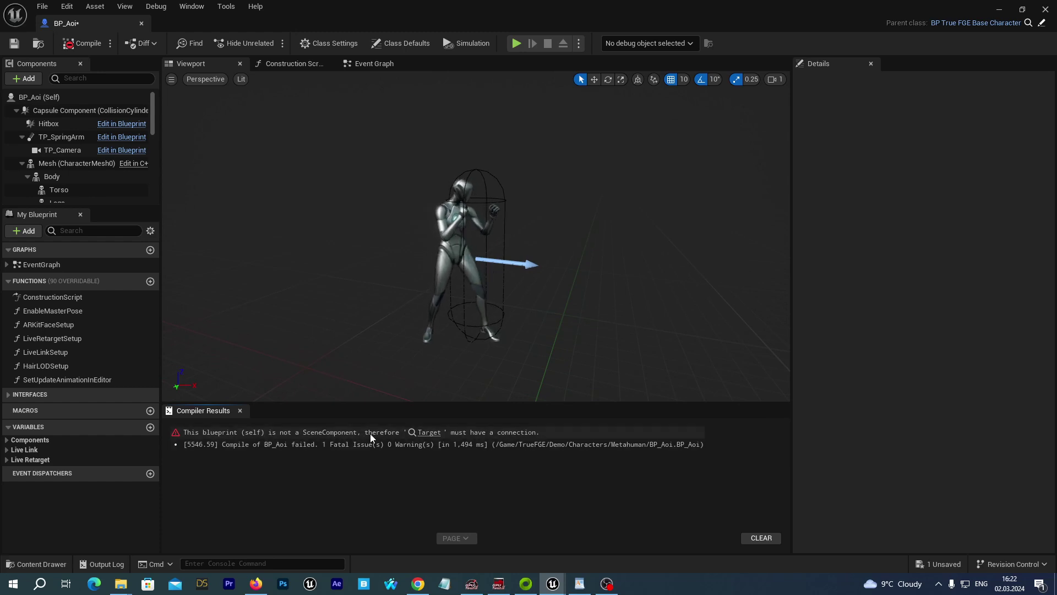
pyautogui.click(427, 431)
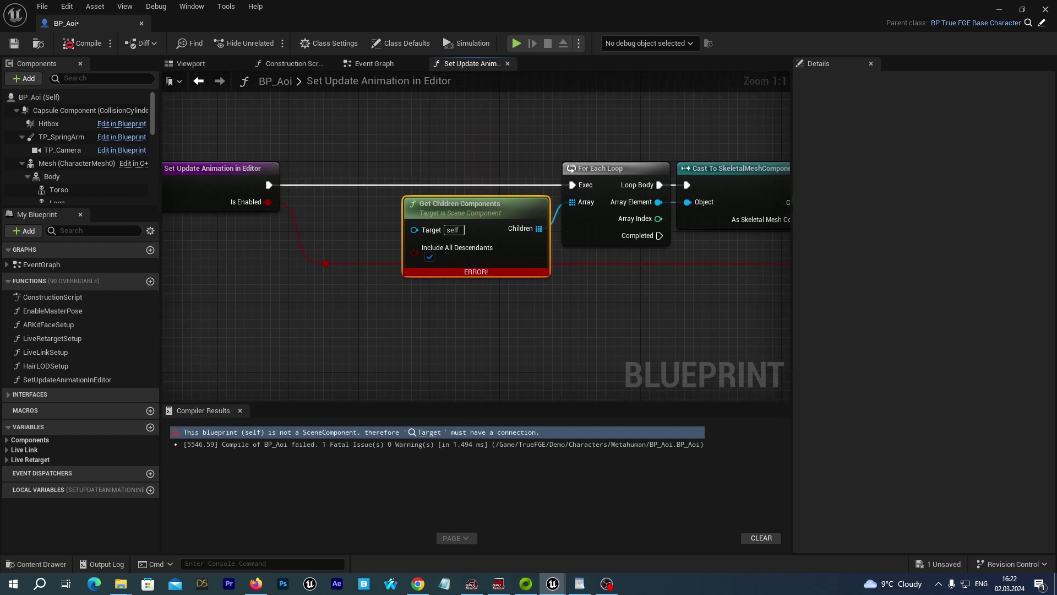
pyautogui.moveTo(377, 349); pyautogui.dragTo(455, 381, button='right')
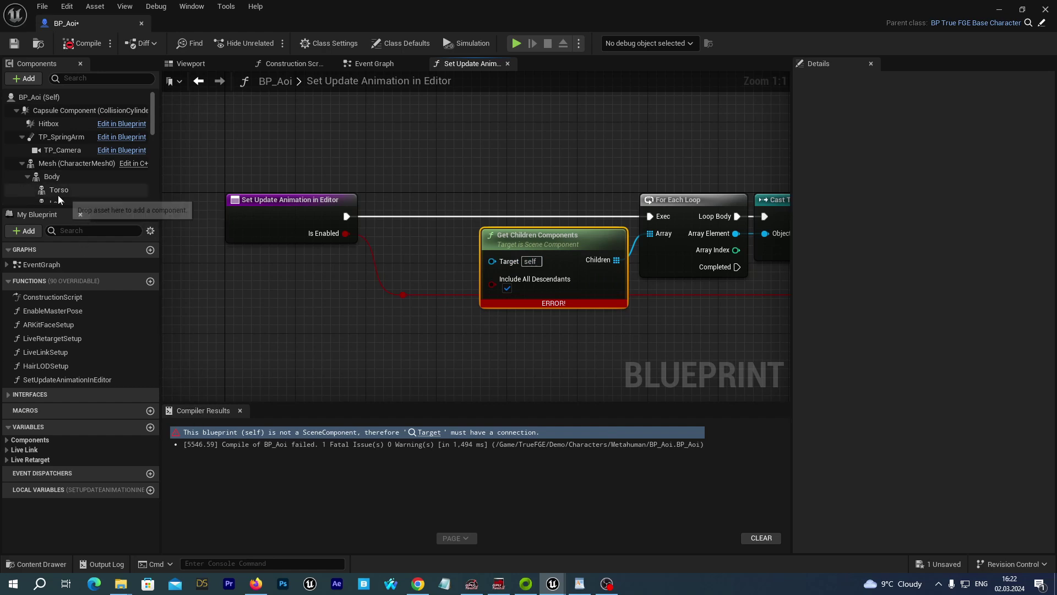
# Wire a Body getter into Get Children Components' Target pin and recompile BP_Aoi
pyautogui.click(51, 176)
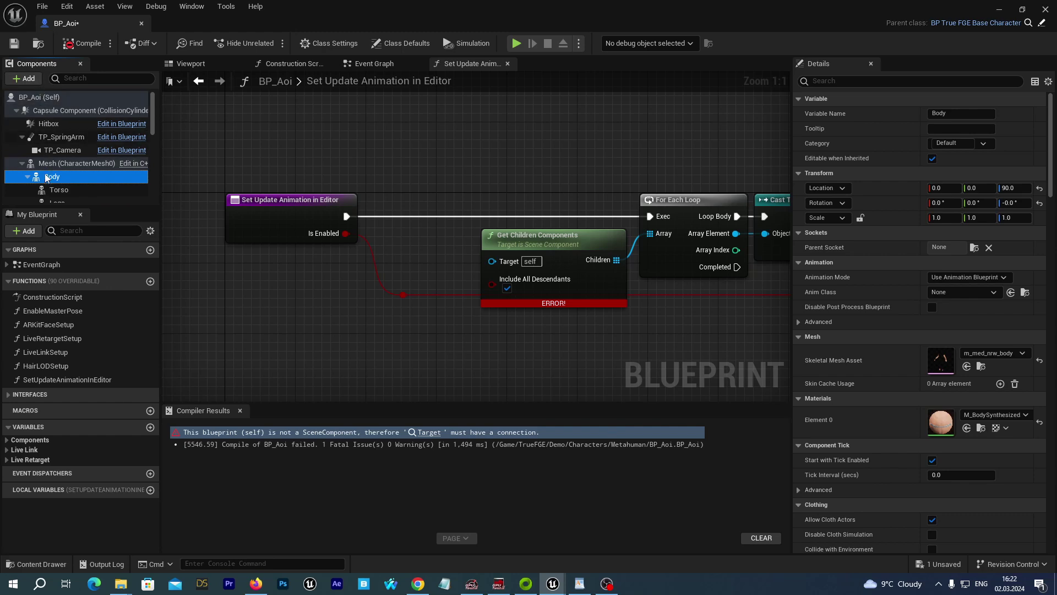
pyautogui.moveTo(45, 175); pyautogui.dragTo(297, 279)
pyautogui.moveTo(394, 311); pyautogui.dragTo(375, 303)
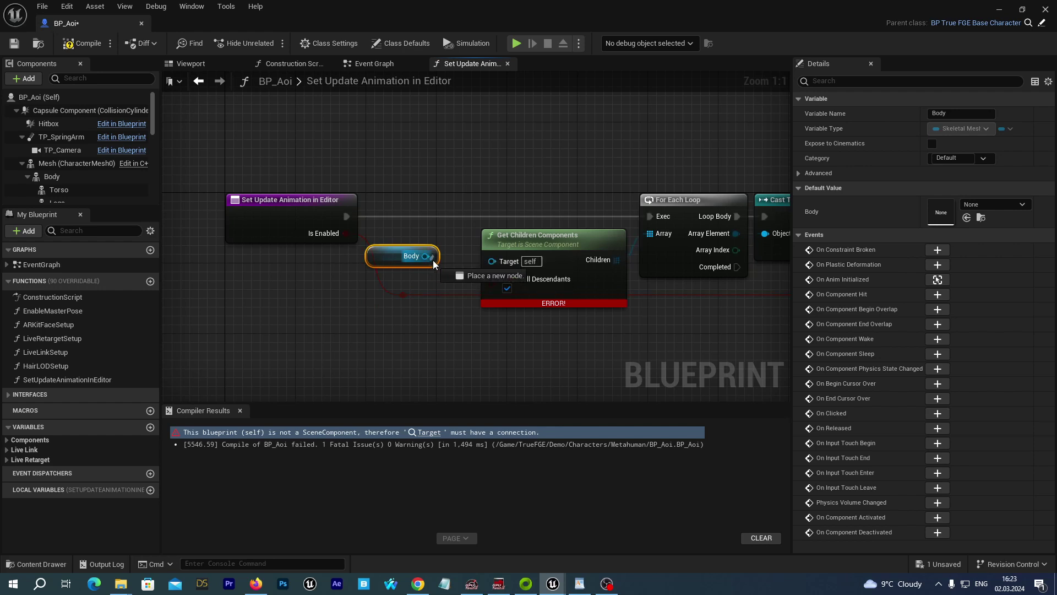
pyautogui.moveTo(448, 265); pyautogui.dragTo(492, 262)
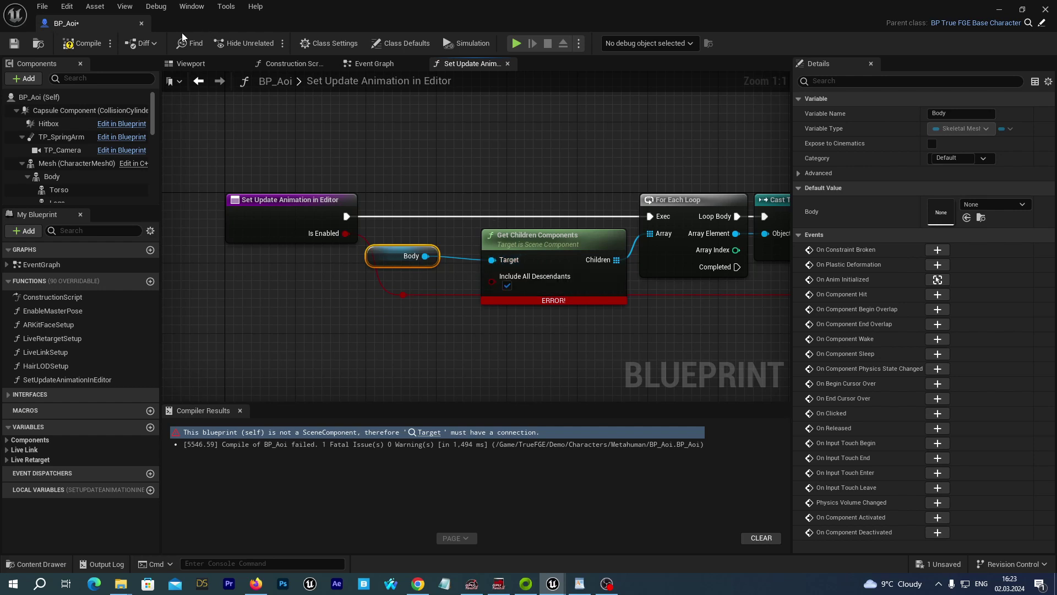
pyautogui.click(75, 48)
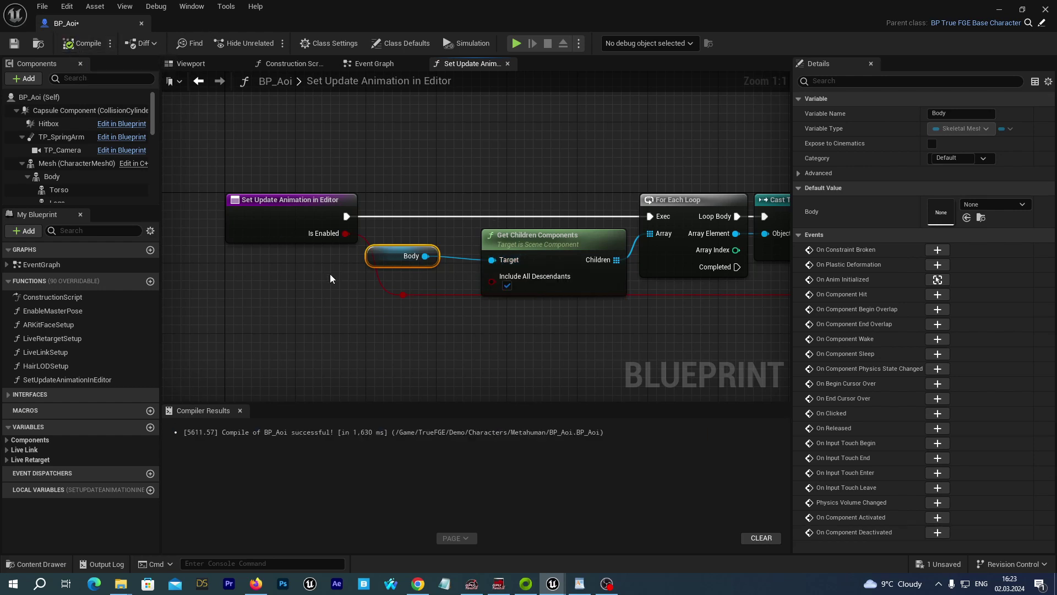
# Bring BP_Aoi back up and check its Mesh and Body components in the preview
pyautogui.click(1045, 7)
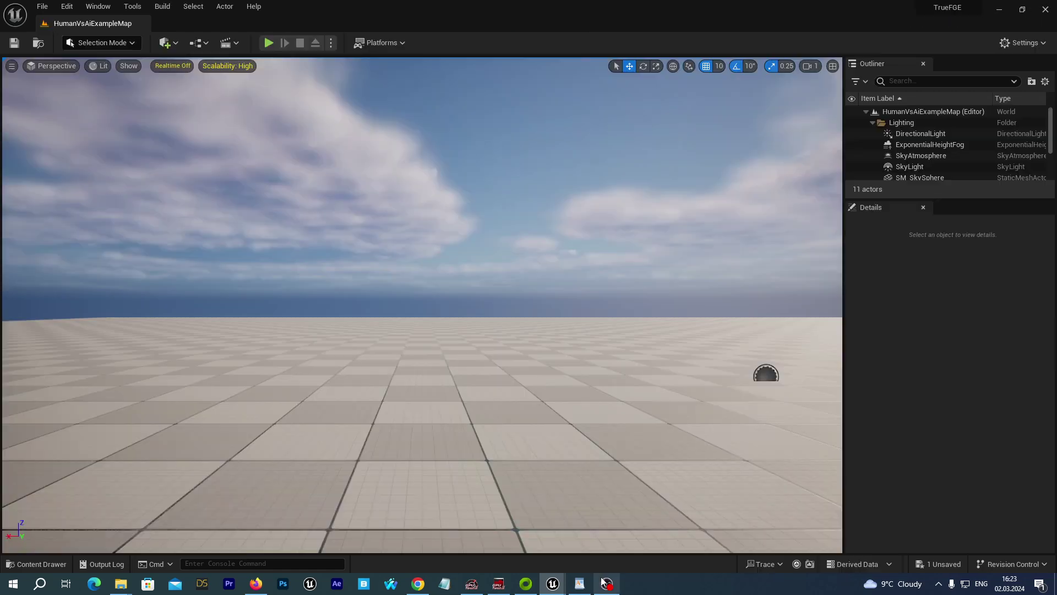
pyautogui.moveTo(552, 584)
pyautogui.click(594, 529)
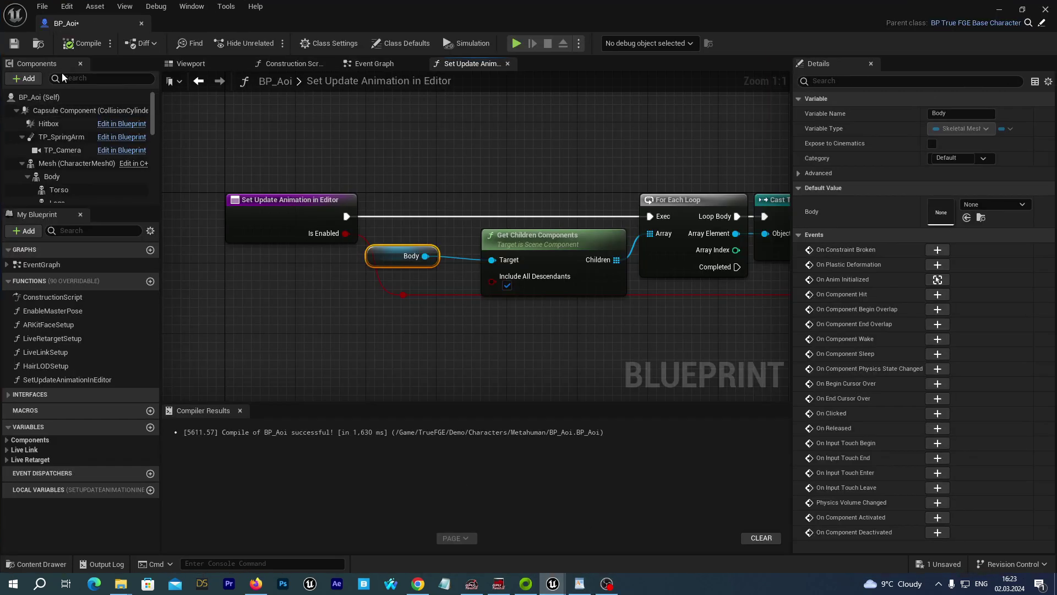
pyautogui.click(422, 125)
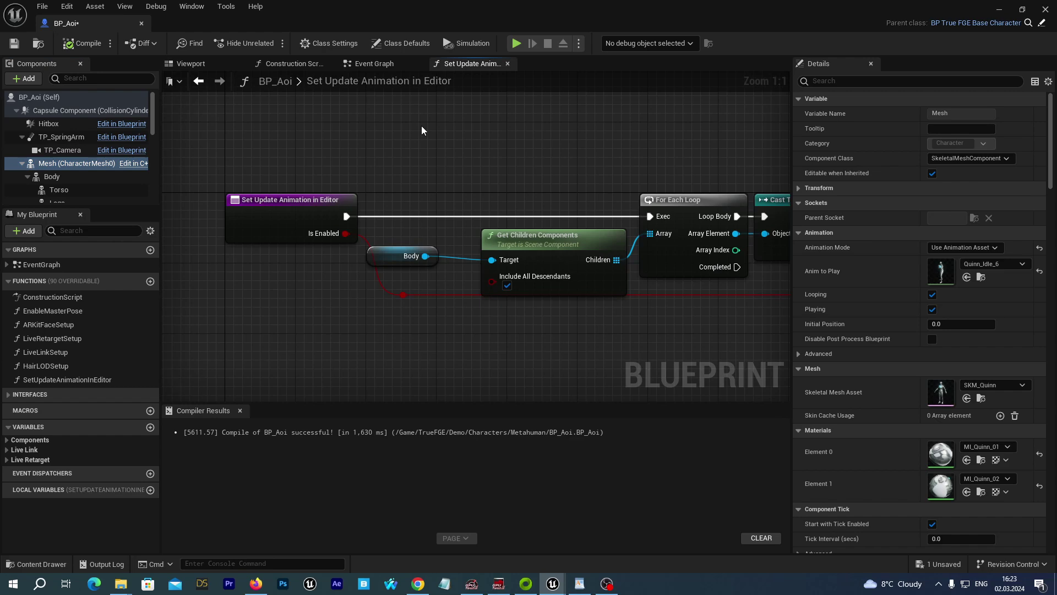
pyautogui.click(48, 178)
pyautogui.click(190, 62)
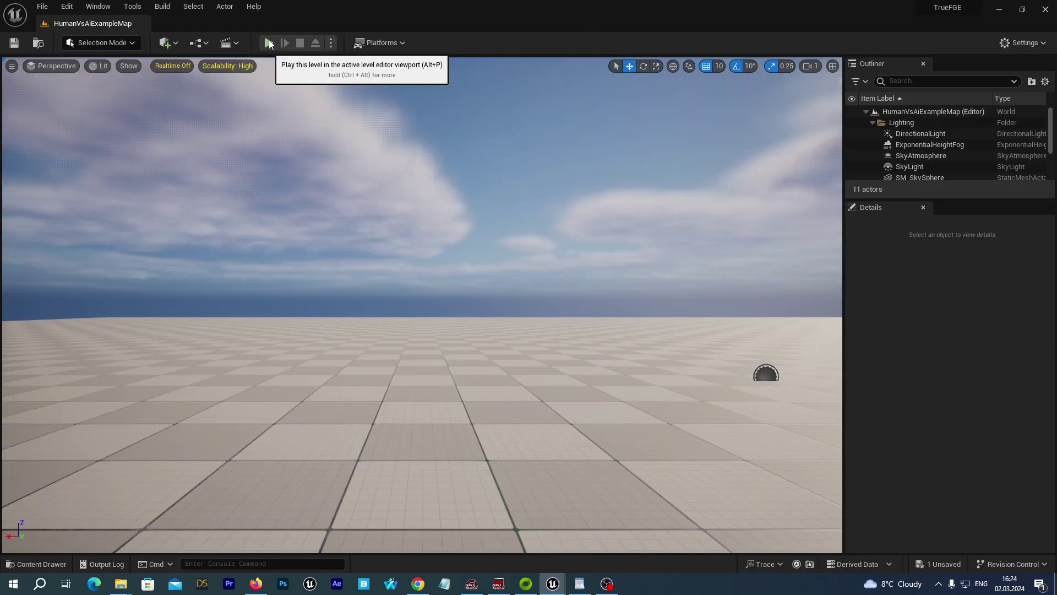
# Start a Play session of HumanVsAiExampleMap to fight MannequinUE4 as Aoi
pyautogui.click(269, 42)
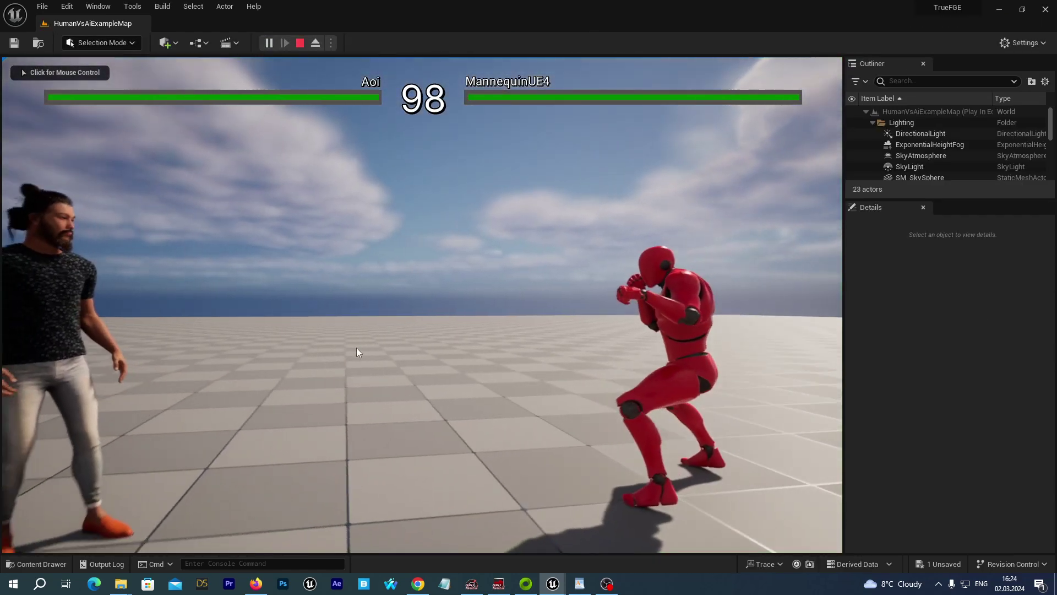